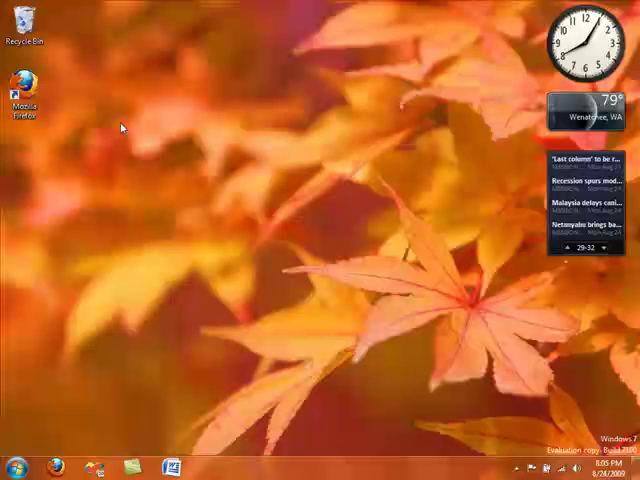
Launch Firefox from the Windows 7 desktop
double_click(24, 92)
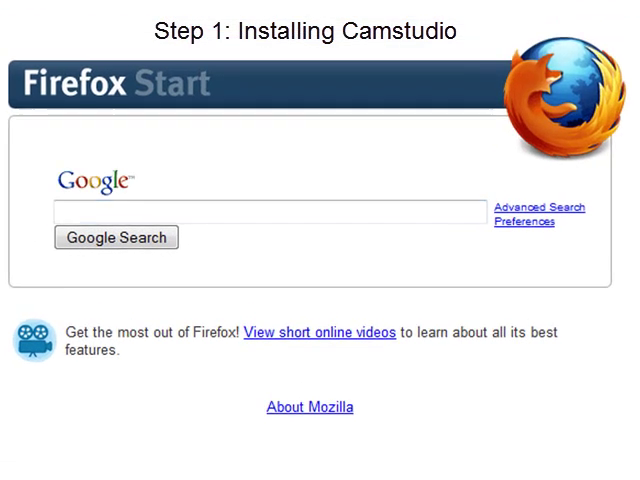
Run a Google search for camstudio
left_click(314, 212)
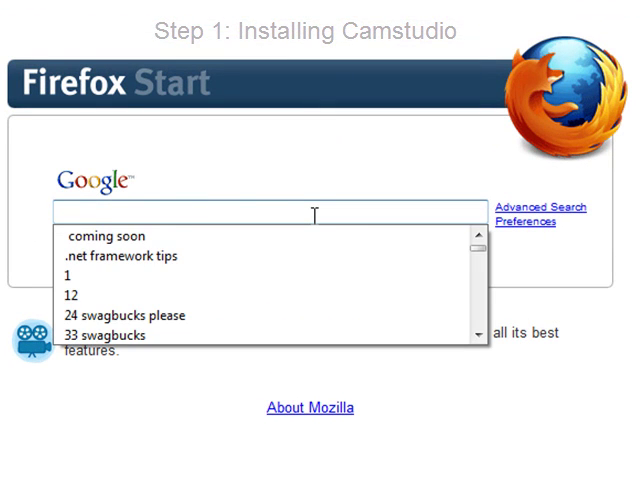
type("camstudio")
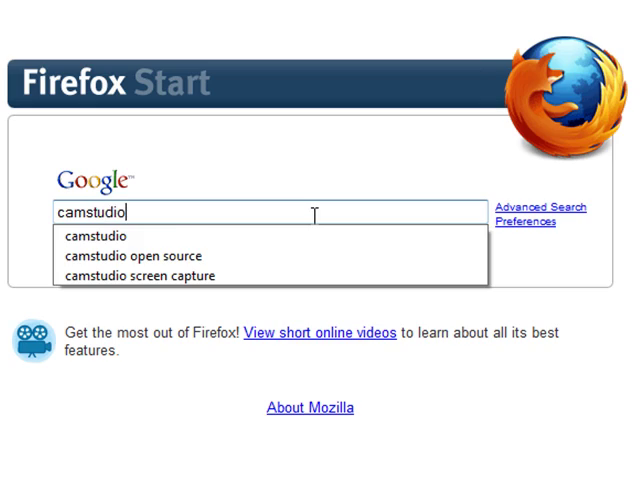
key("Return")
key("Return")
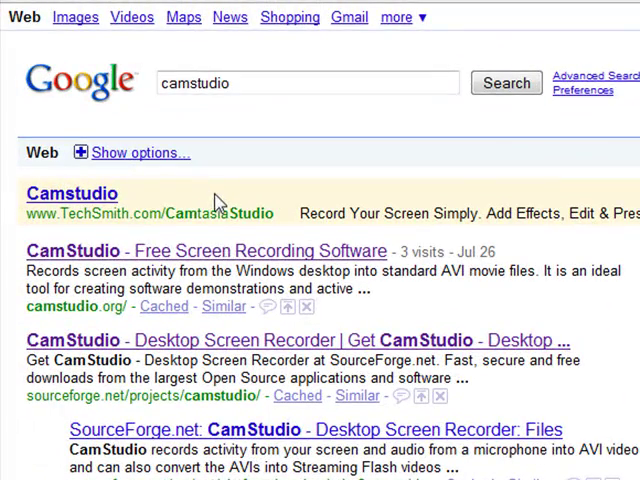
From camstudio.org download and keep CamStudio20.exe and the CamStudioCodec14.exe codec installer
left_click(219, 257)
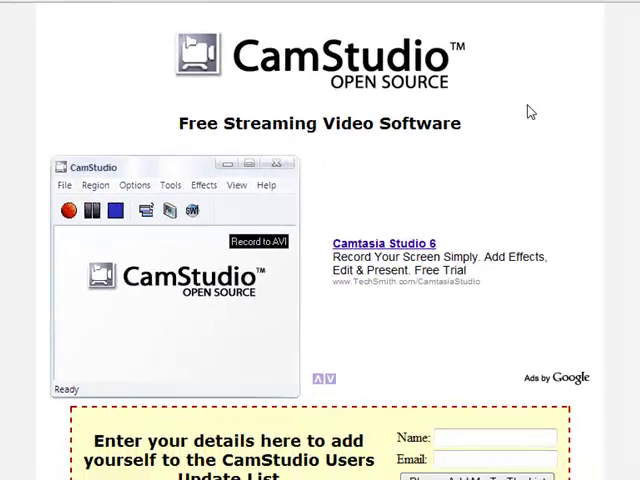
scroll(320, 240, "down", 8)
scroll(320, 240, "down", 5)
scroll(320, 240, "down", 5)
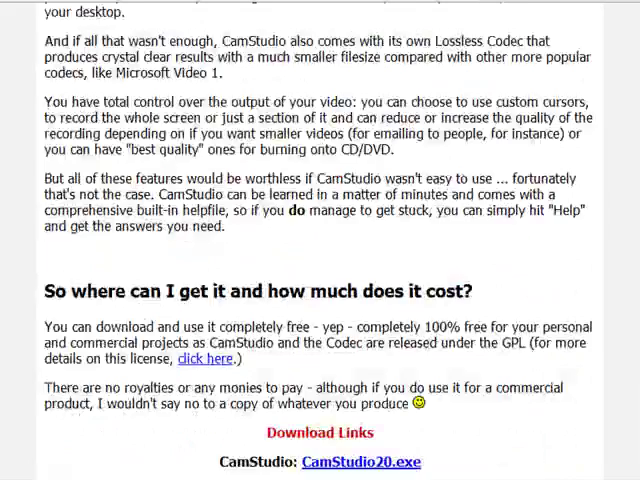
scroll(320, 240, "down", 5)
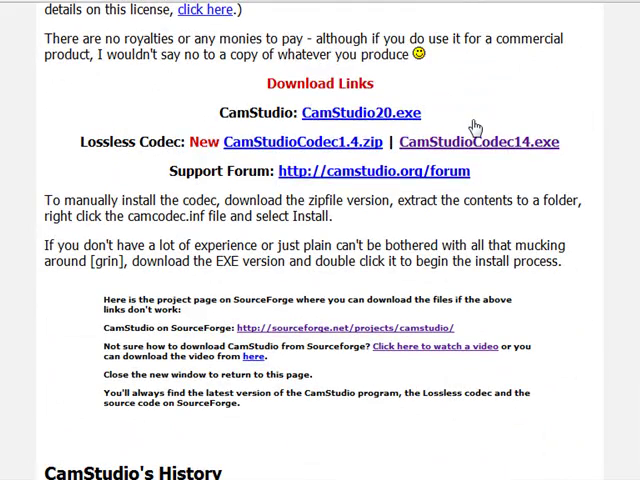
left_click(400, 112)
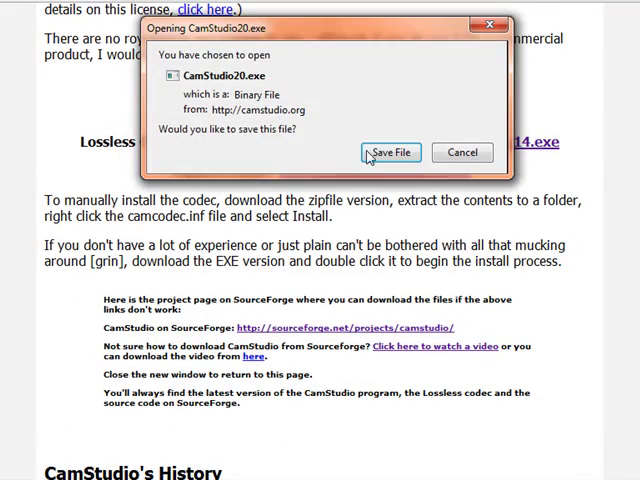
left_click(388, 152)
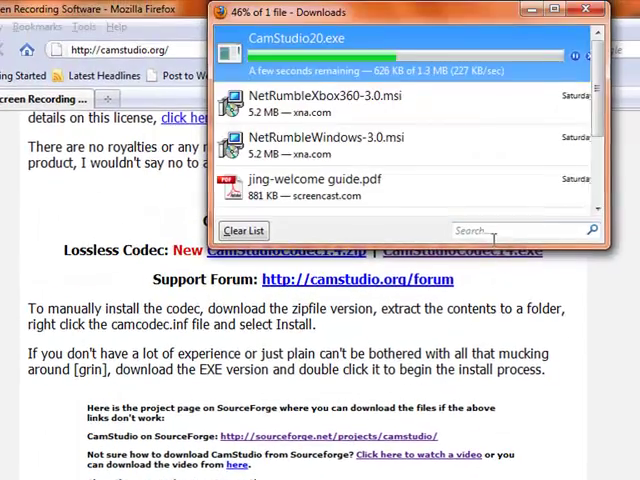
left_click(470, 252)
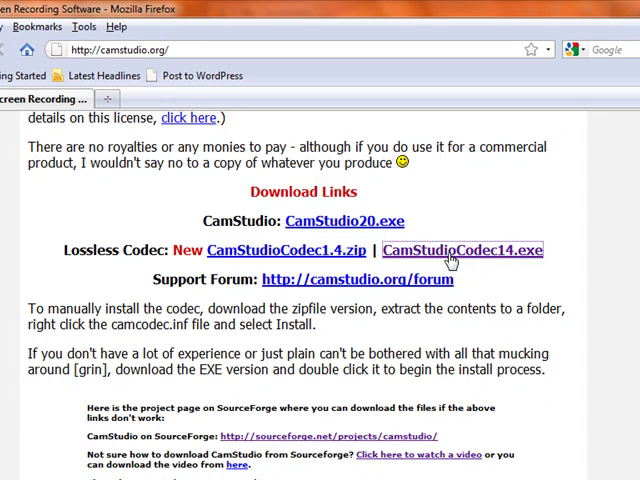
left_click(373, 261)
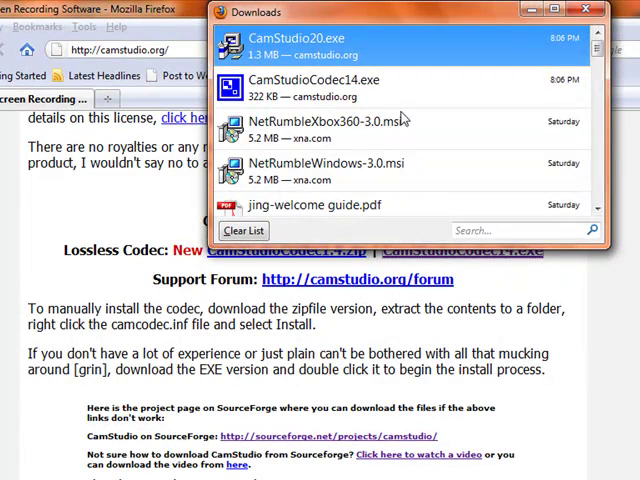
Run CamStudio20.exe from Downloads, accept the license and install CamStudio 2.0 to C:\Program Files\CamStudio
right_click(346, 58)
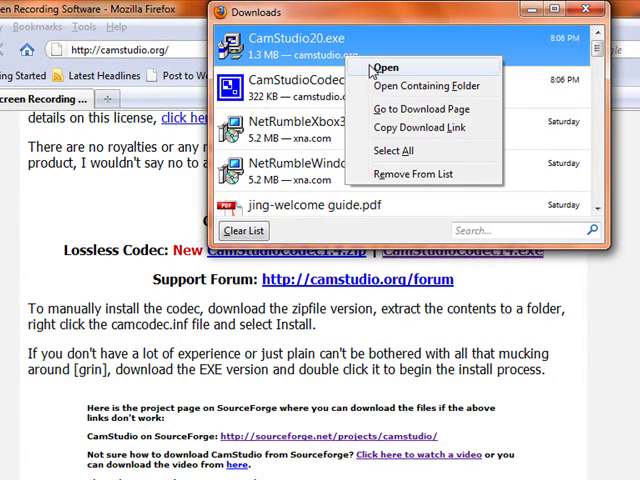
left_click(376, 66)
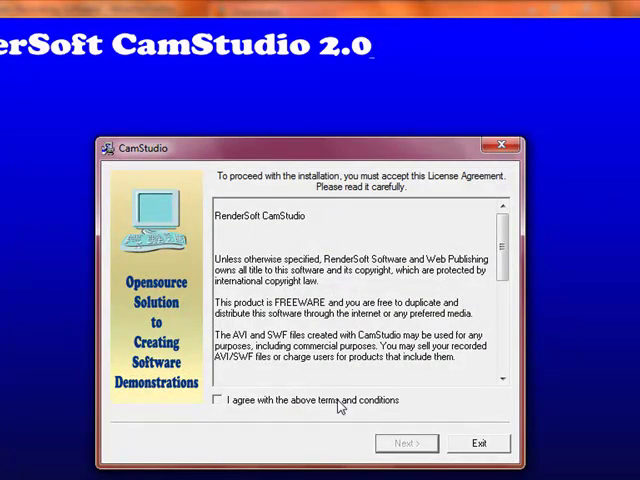
left_click(407, 442)
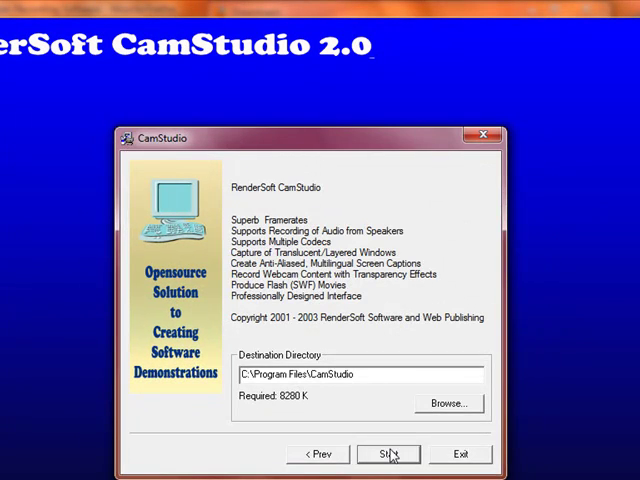
left_click(389, 455)
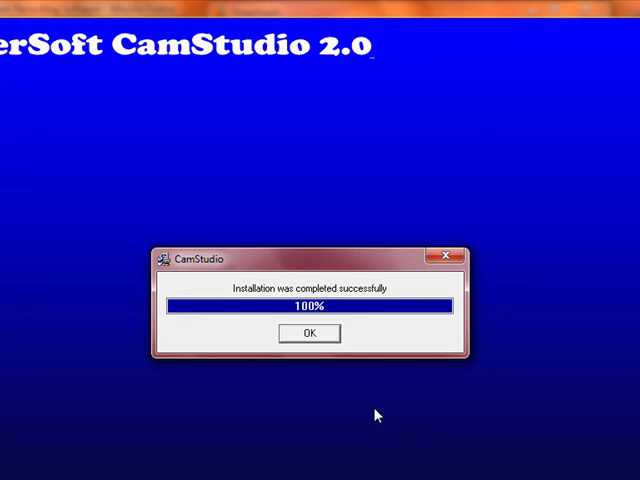
left_click(309, 333)
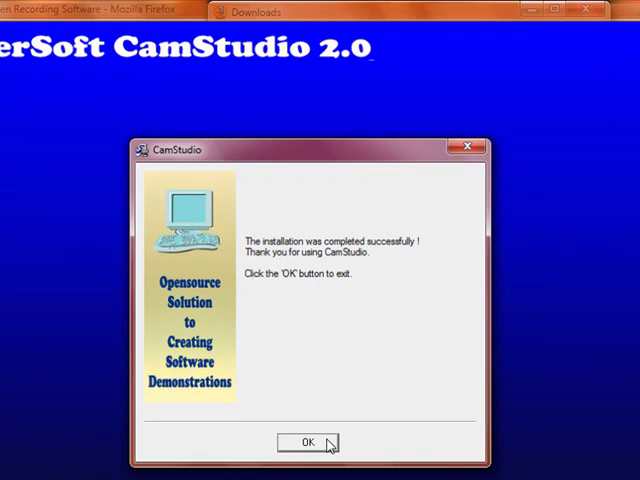
left_click(330, 444)
Run CamStudioCodec14.exe, accept its license and install the CamStudio Lossless Codec v1.4
right_click(399, 93)
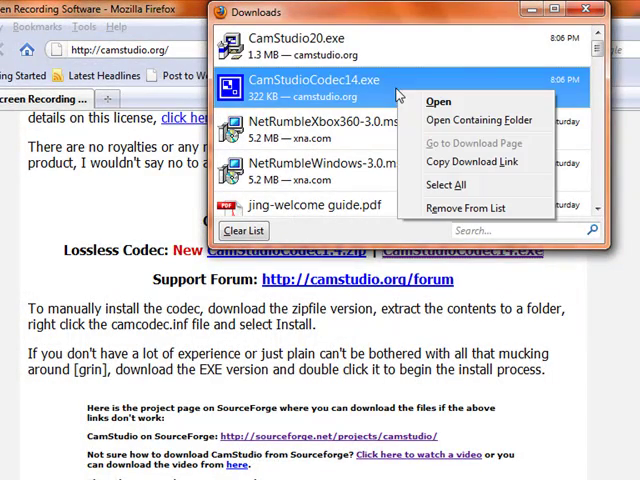
left_click(438, 101)
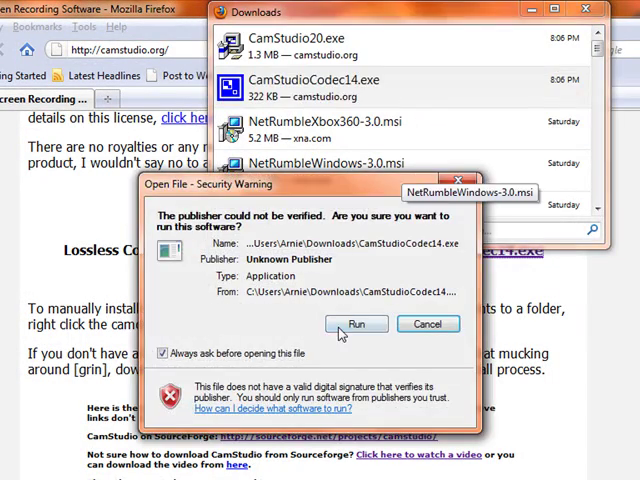
left_click(356, 324)
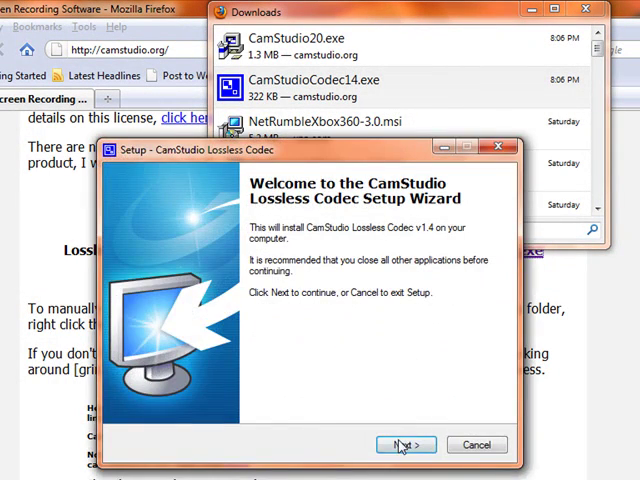
left_click(404, 445)
left_click(141, 393)
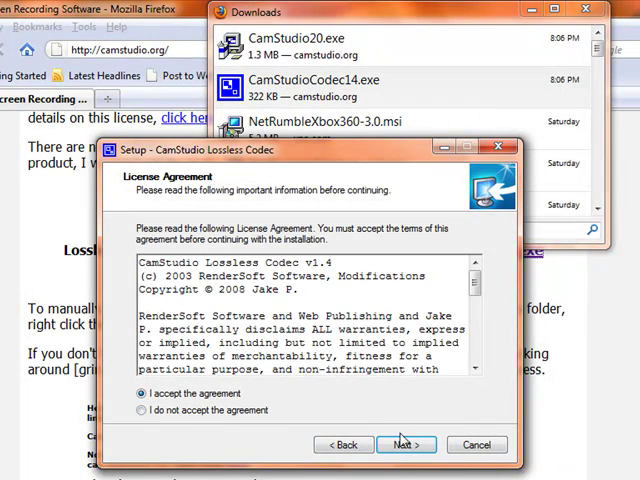
left_click(404, 445)
left_click(404, 445)
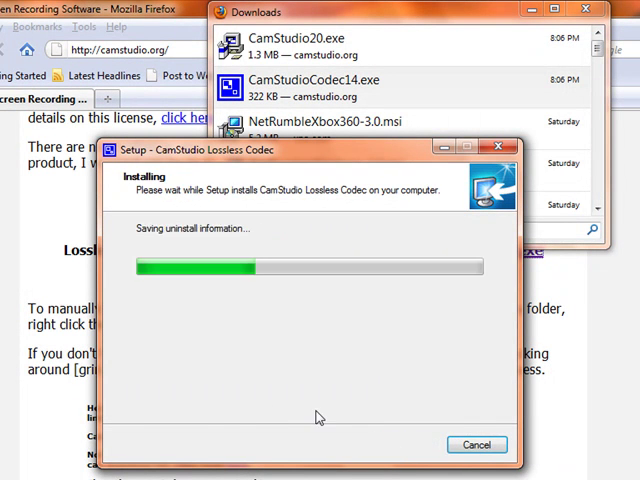
left_click(405, 445)
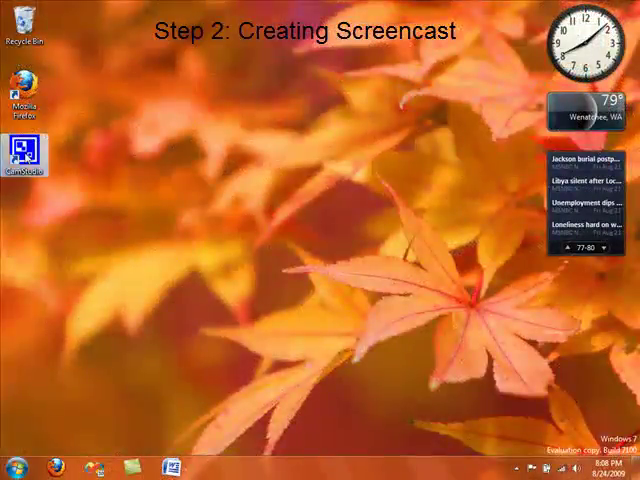
Launch CamStudio and set the capture region to a fixed 640 by 360 size
double_click(24, 152)
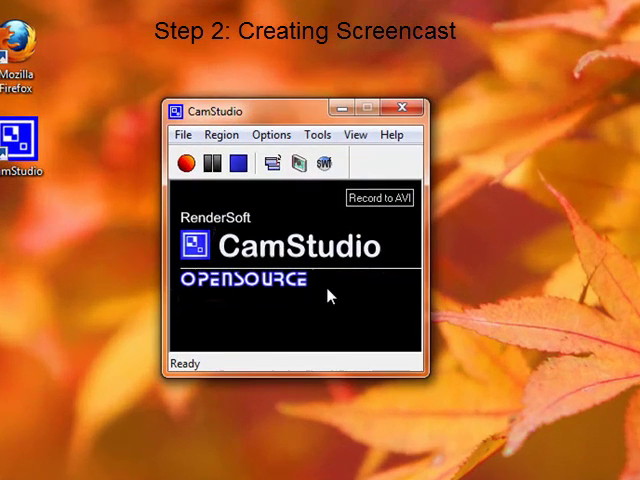
left_click(221, 135)
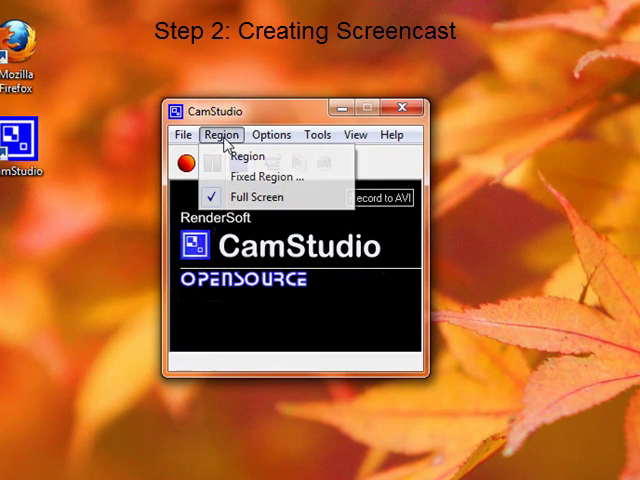
left_click(262, 175)
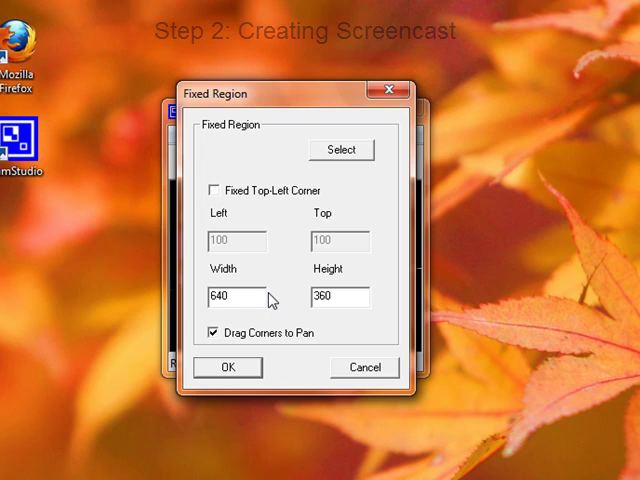
left_click(228, 367)
Enable Autopan and keep the maximum pan speed at 50
left_click(271, 135)
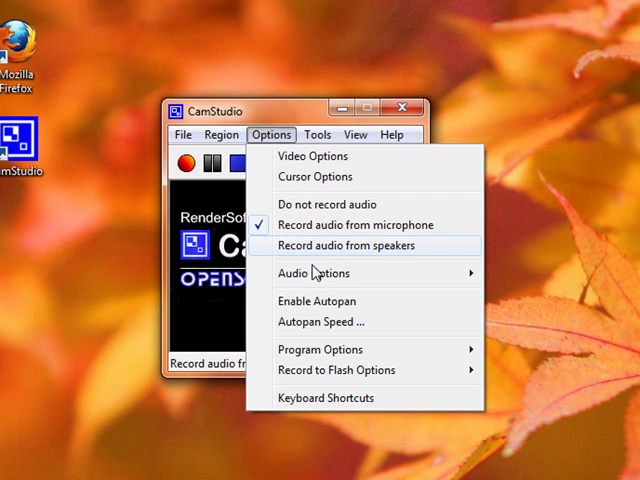
mouse_move(314, 273)
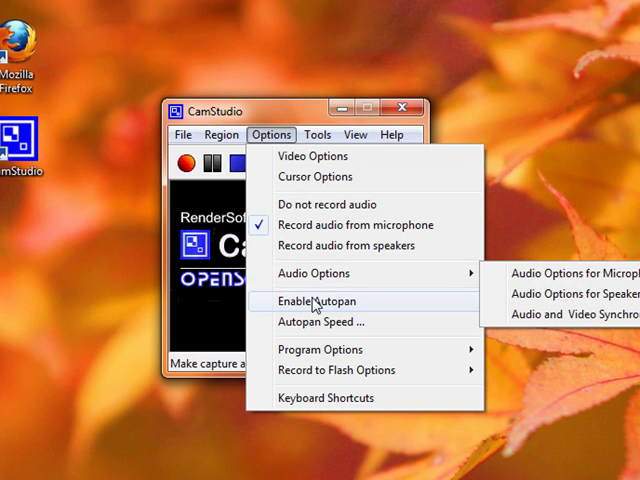
left_click(316, 301)
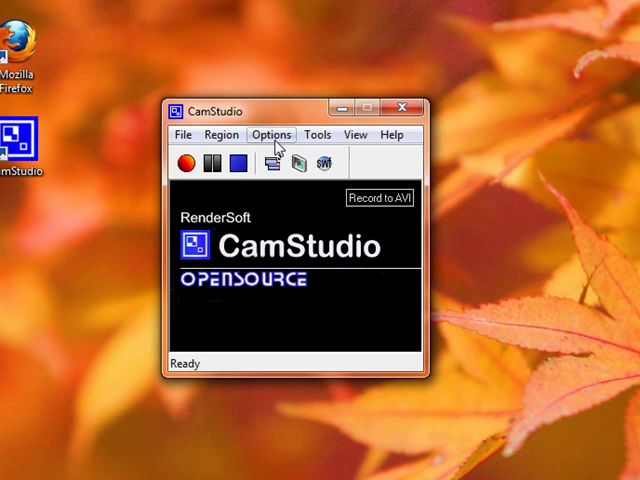
left_click(271, 134)
left_click(318, 319)
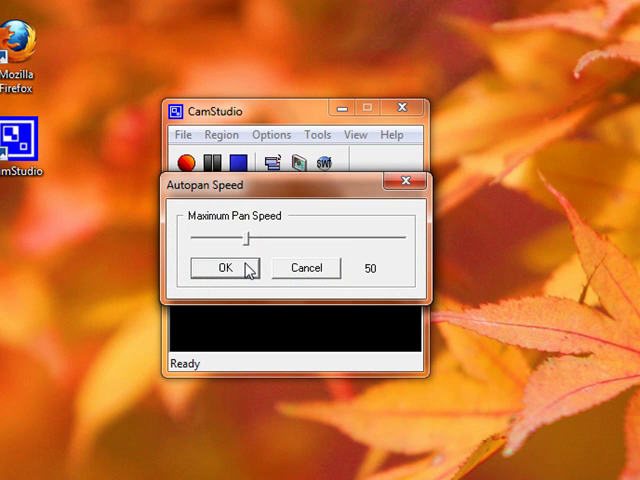
left_click(225, 268)
left_click(268, 133)
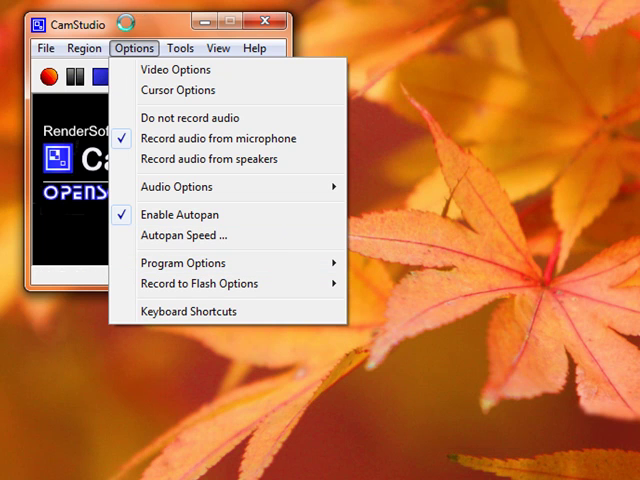
Start recording with the capture region placed on the desktop
left_click(125, 20)
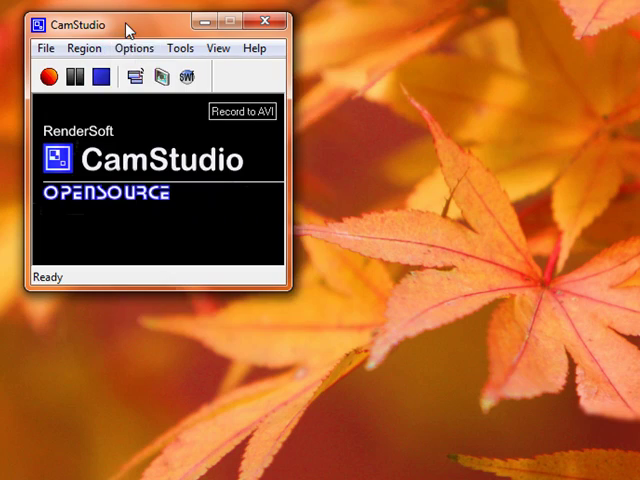
left_click(52, 80)
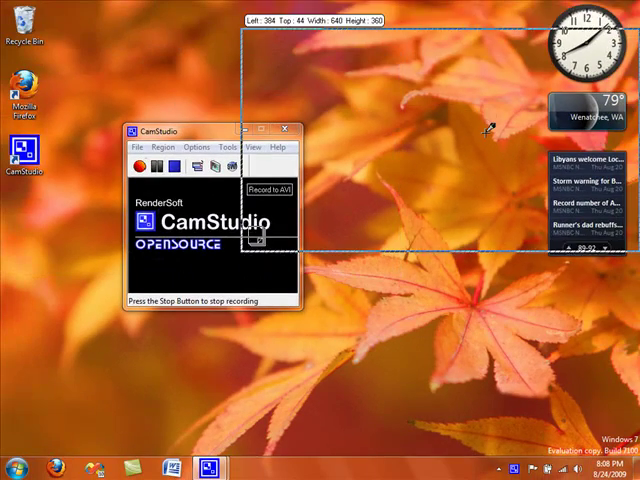
left_click(310, 160)
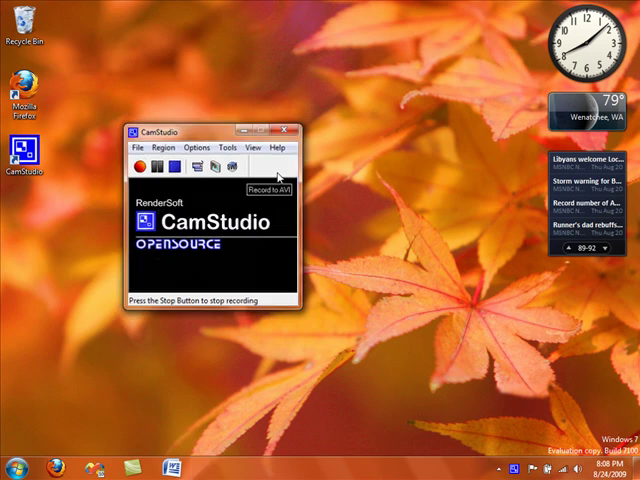
Record opening Start > Documents and closing it, then reach the CamStudio tray icon's options
left_click(16, 468)
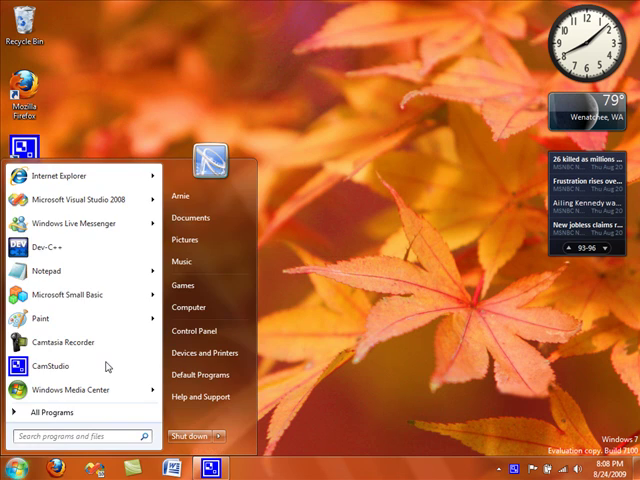
left_click(190, 218)
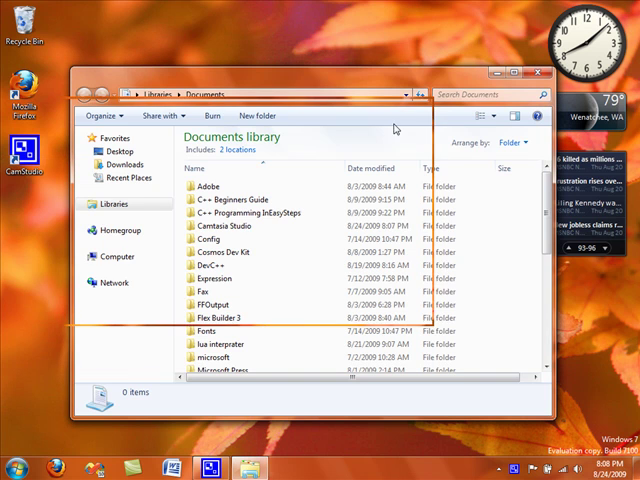
left_click(538, 72)
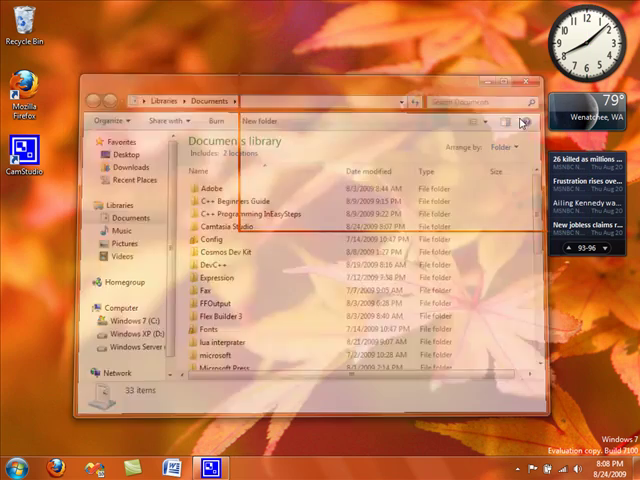
right_click(518, 471)
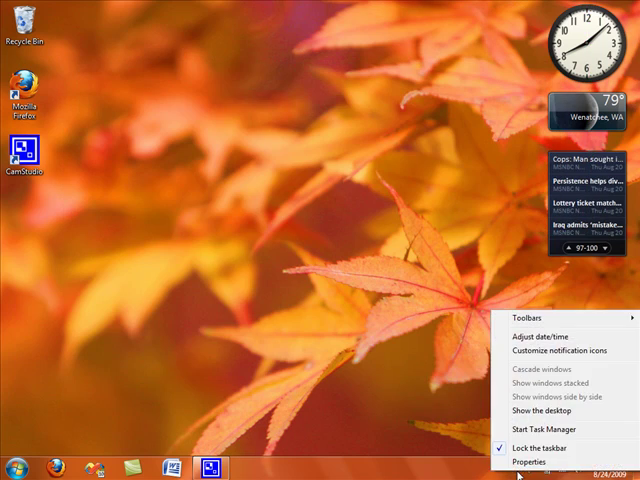
left_click(555, 468)
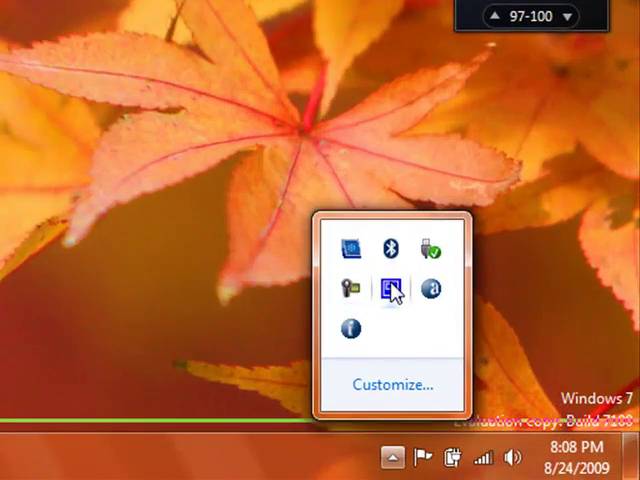
right_click(393, 292)
Stop the capture, save it to the desktop as vid.avi and play it back
left_click(452, 178)
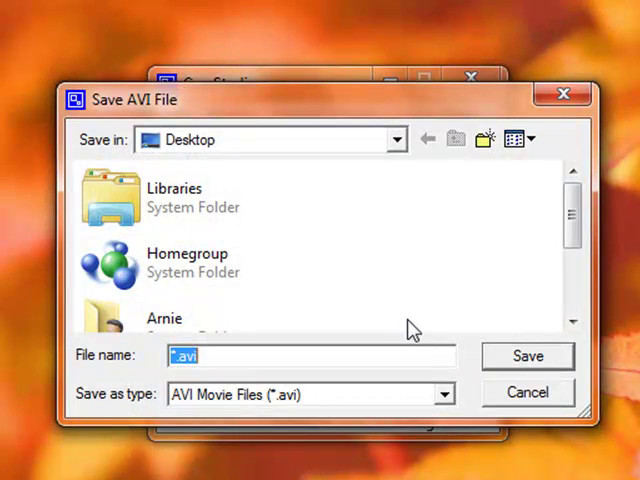
type("vid")
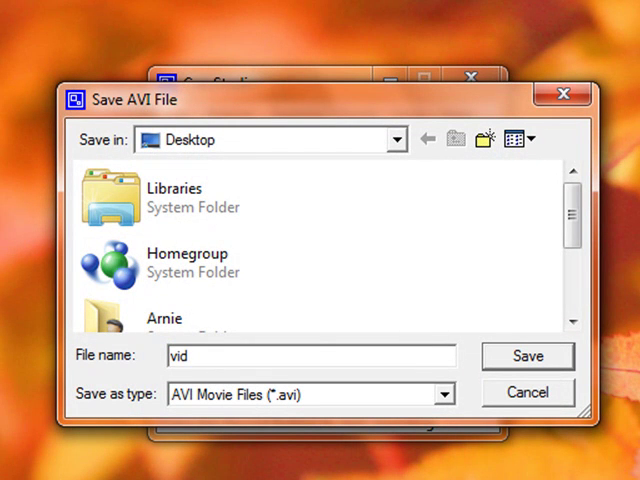
left_click(527, 356)
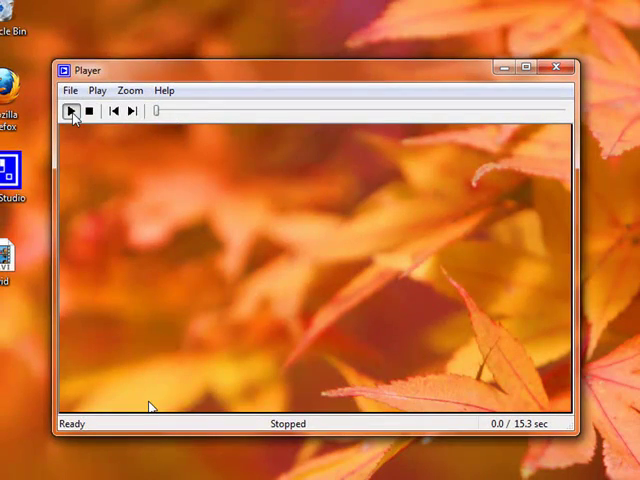
left_click(72, 112)
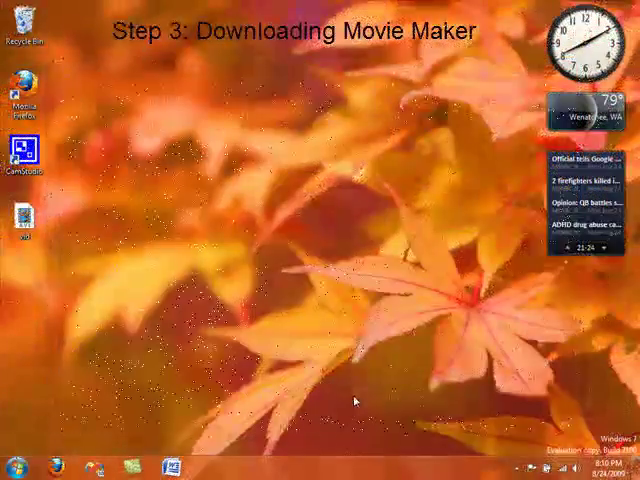
Search Google for windows live movie maker and open the Movie Maker - Windows Live result
left_click(58, 468)
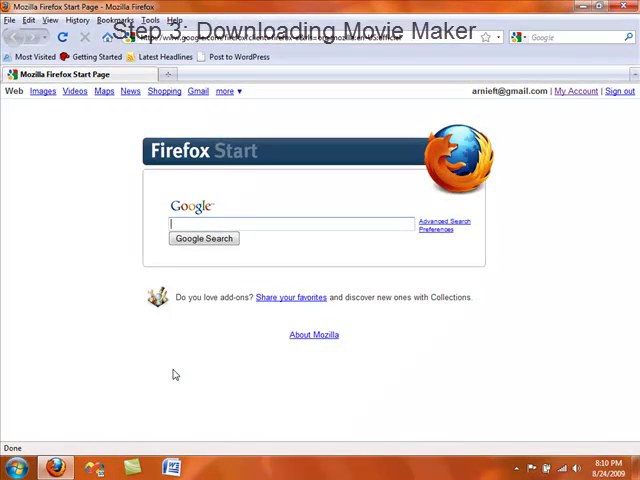
left_click(275, 222)
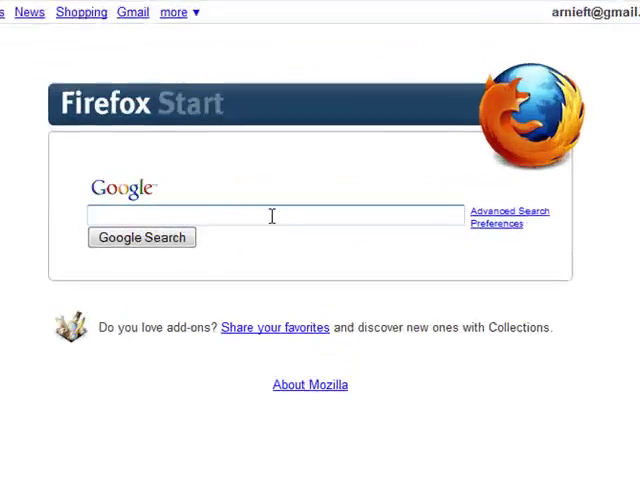
type("v")
key("BackSpace")
type("window")
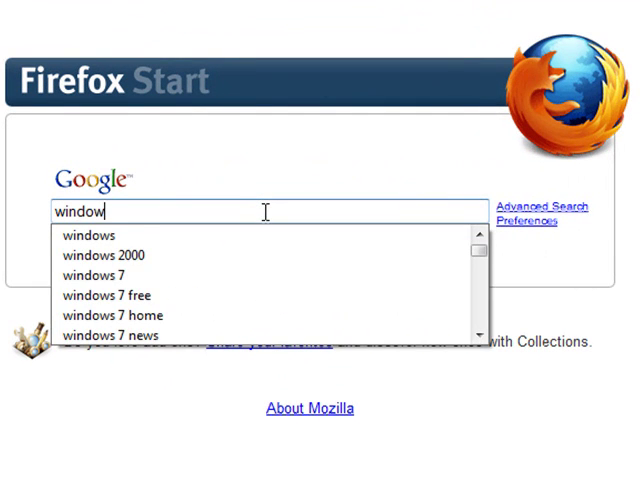
type("s live movie maker")
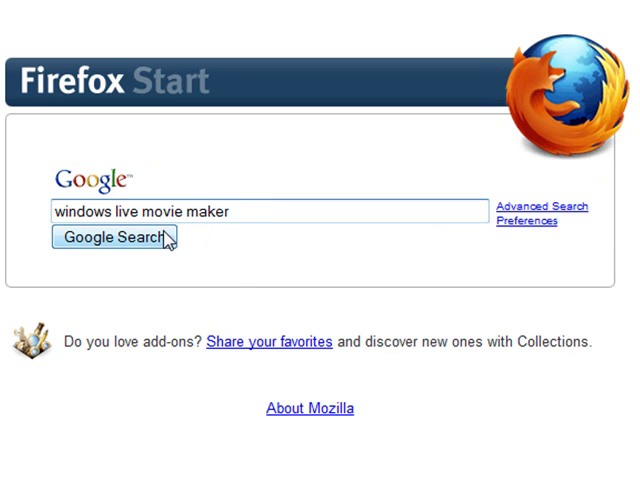
left_click(167, 240)
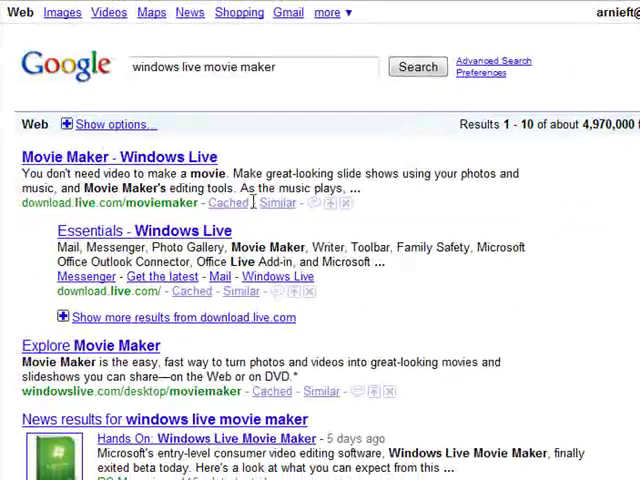
left_click(120, 157)
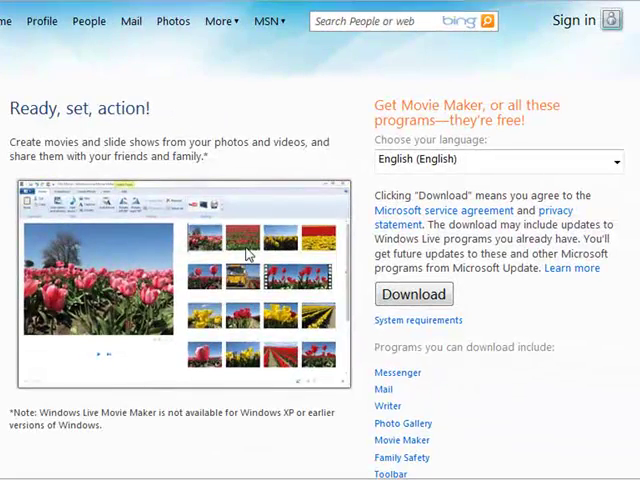
Download wlsetup-web.exe and run it from the Downloads window to start Windows Live setup
left_click(388, 294)
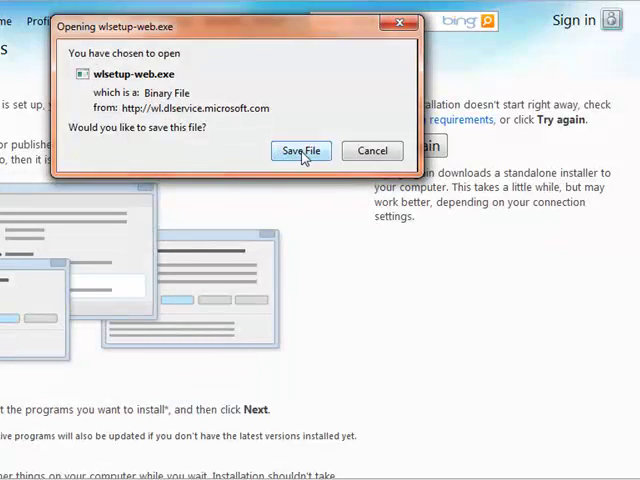
left_click(304, 153)
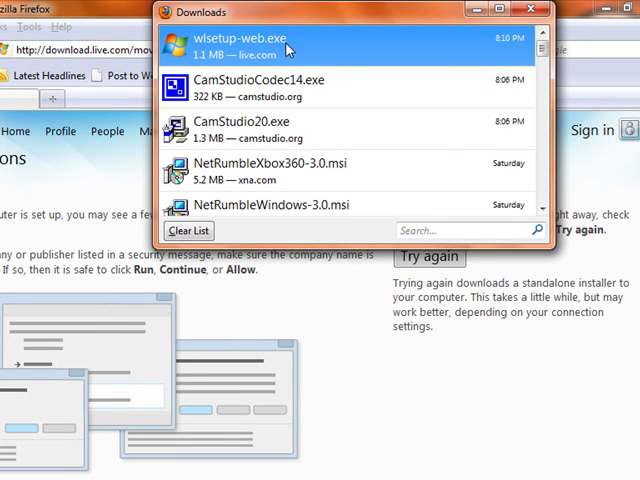
right_click(288, 47)
left_click(318, 58)
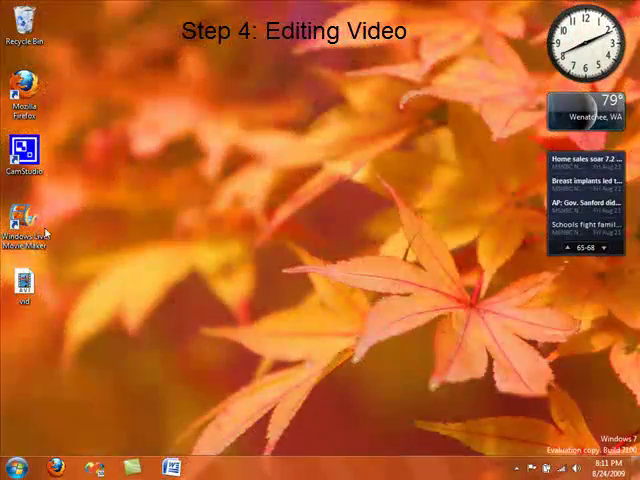
Launch Movie Maker and drag the 'vid' recording from the desktop onto the storyboard
double_click(25, 222)
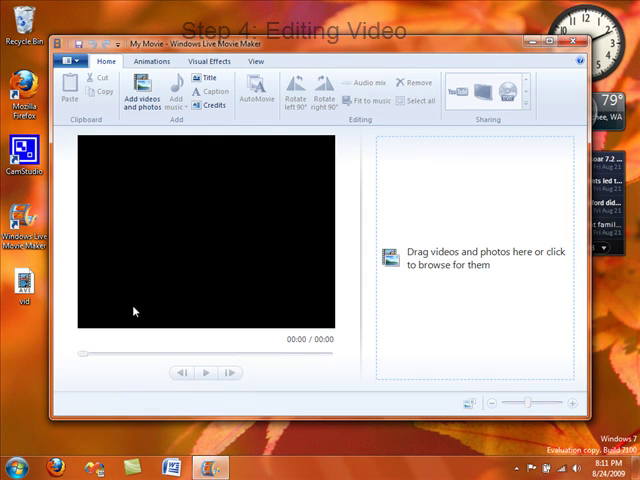
left_click_drag(24, 286, 130, 275)
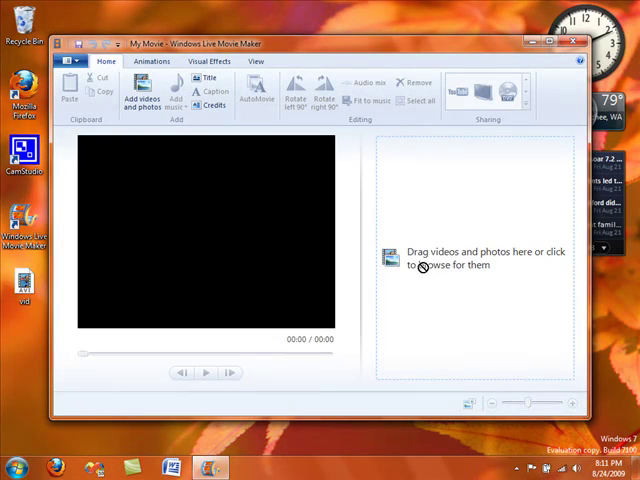
left_click_drag(423, 266, 445, 260)
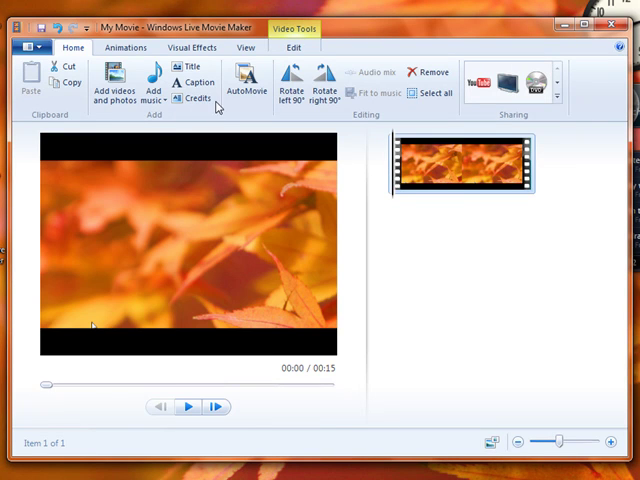
Add a title card reading 'My Video ScreenCast' and preview it with play and pause
left_click(192, 66)
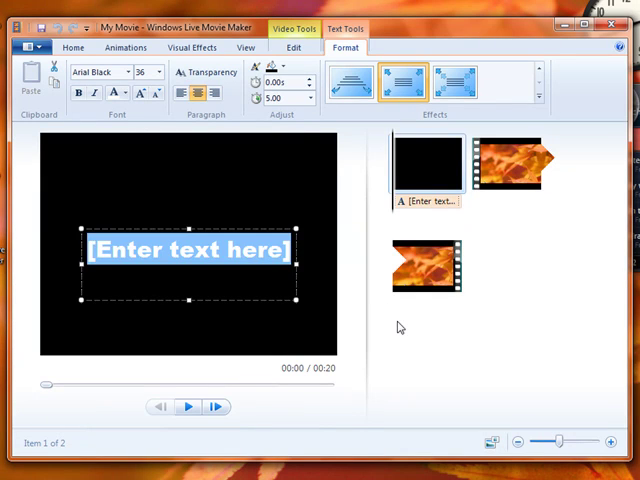
type("My V")
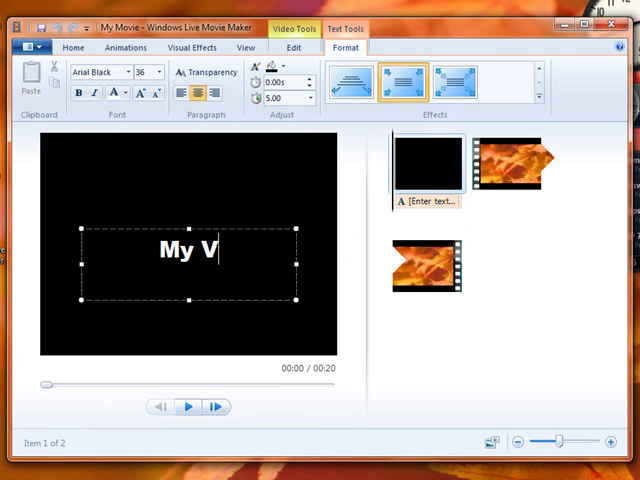
type("ideo S")
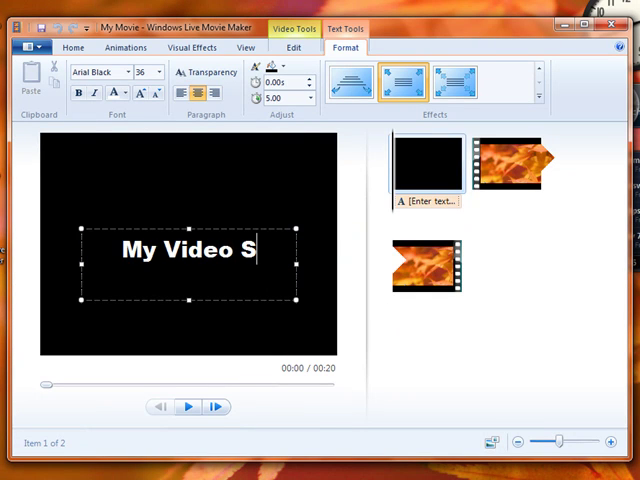
type("creen")
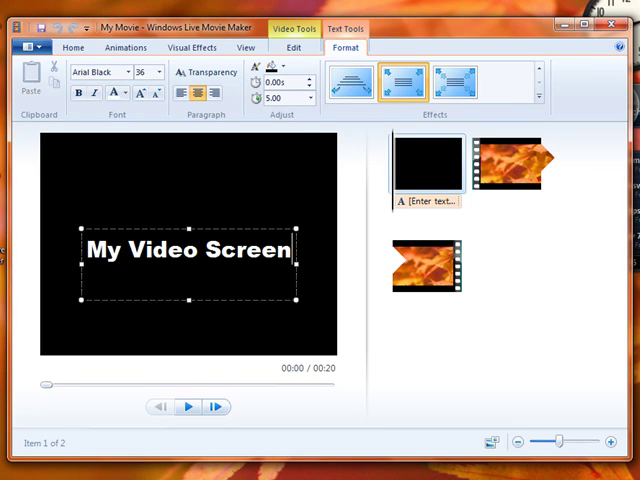
type("Cast")
left_click(495, 372)
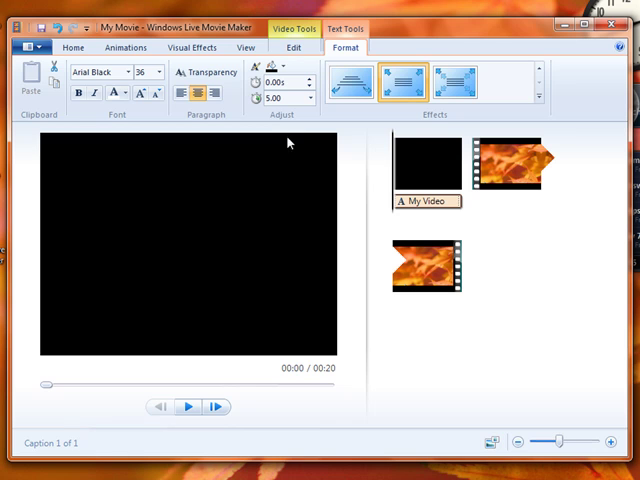
left_click(193, 407)
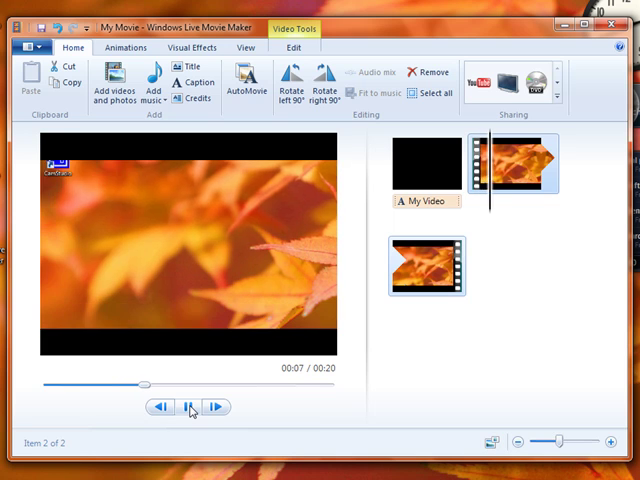
left_click(191, 408)
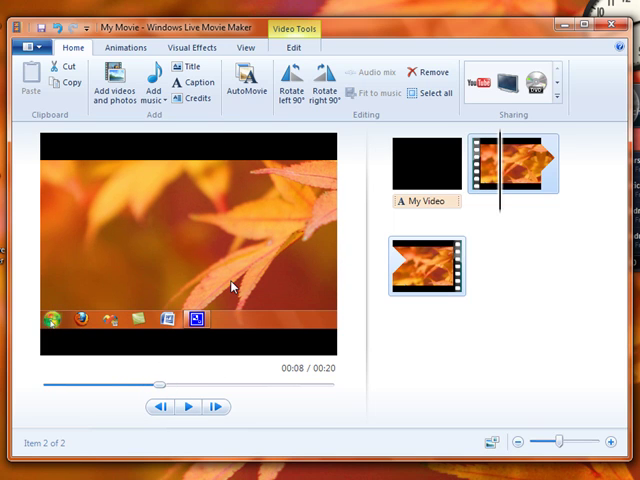
left_click(196, 98)
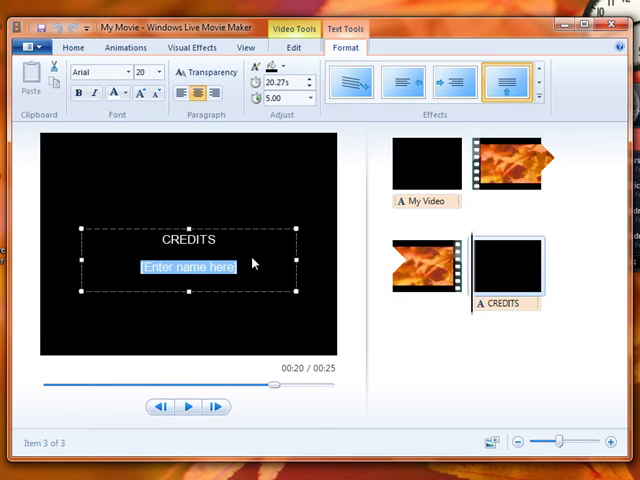
type("Arnie")
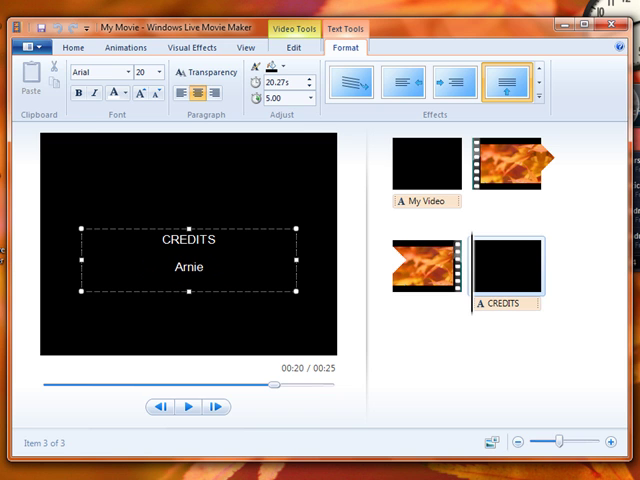
key("Return")
type("http:")
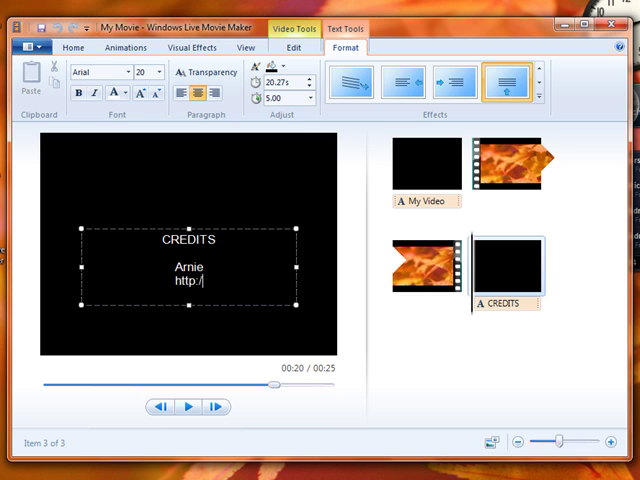
type("/th")
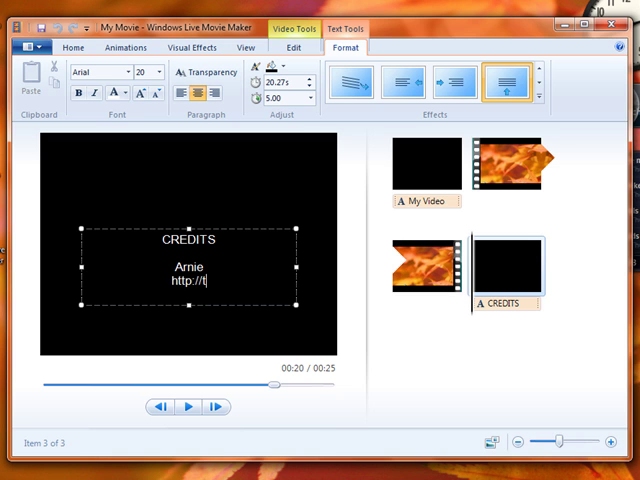
type("ehackers")
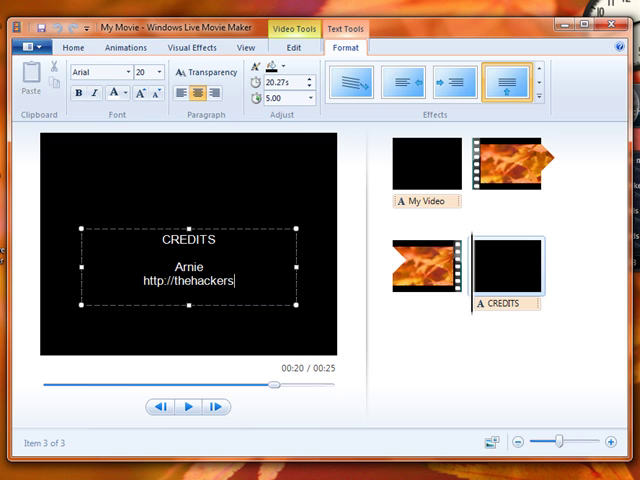
type("journal")
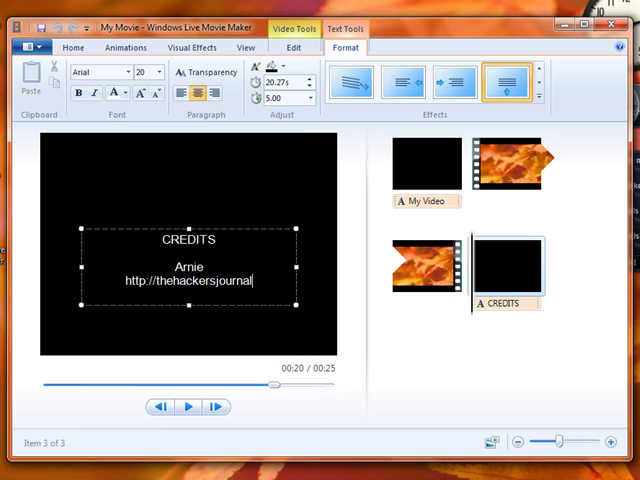
type(".tk")
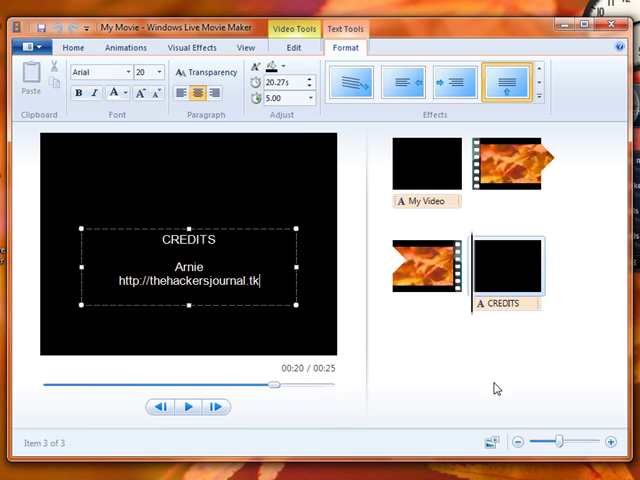
left_click(497, 389)
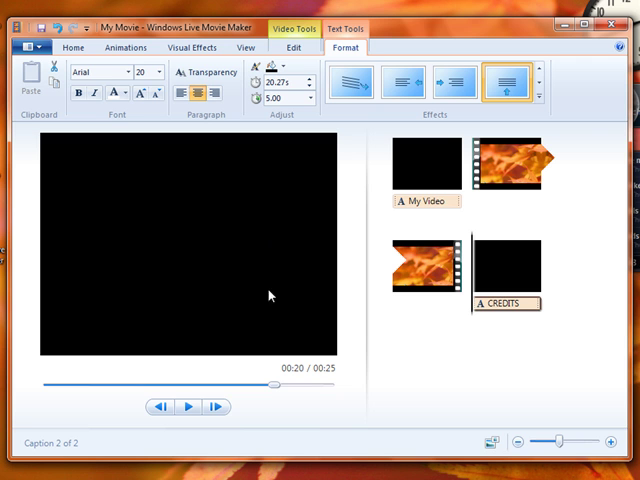
Rewind to 00:00 and play the movie through until the credits appear
left_click_drag(274, 384, 44, 384)
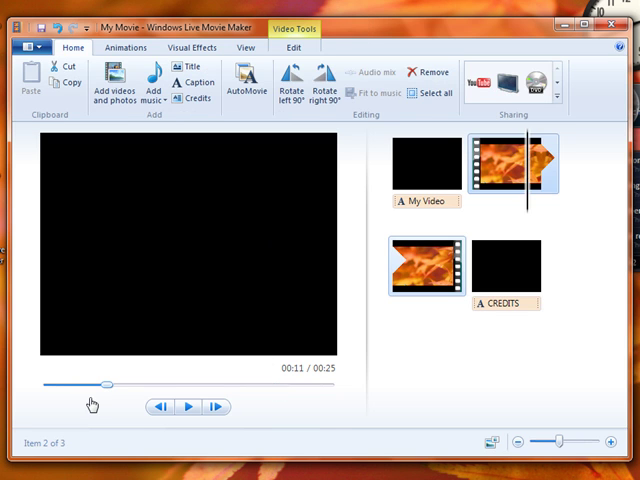
left_click(188, 407)
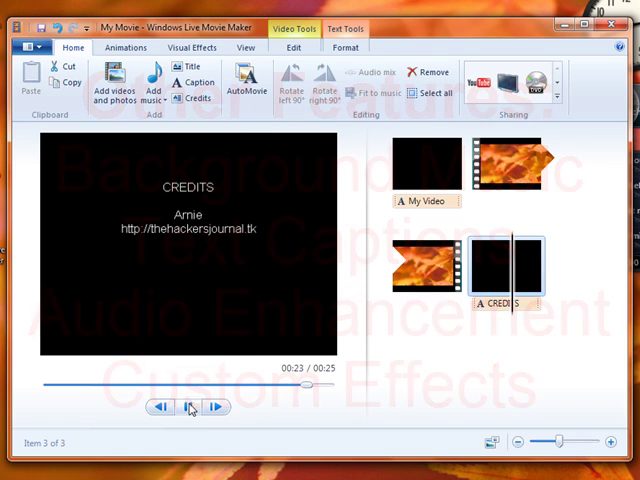
left_click(190, 407)
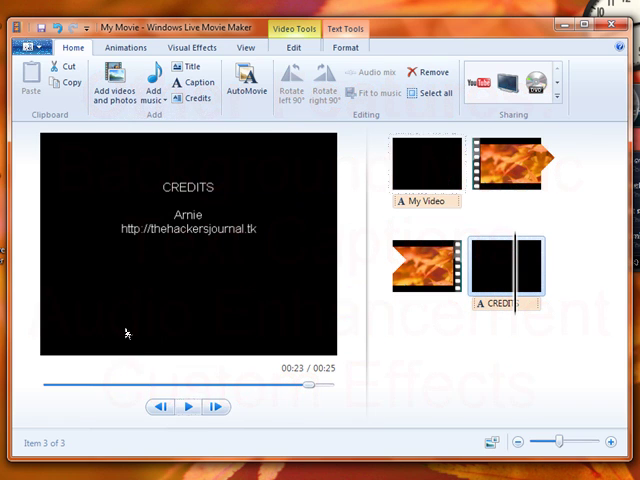
Save the movie as High-definition (1080p) WMV 'My Movie' on the Desktop
left_click(30, 47)
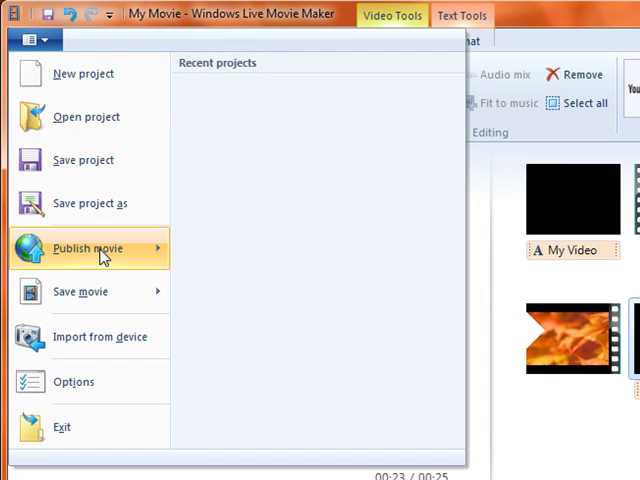
mouse_move(85, 291)
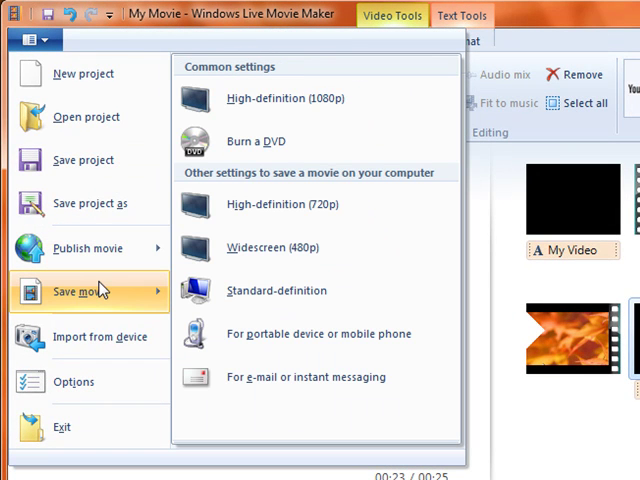
left_click(279, 98)
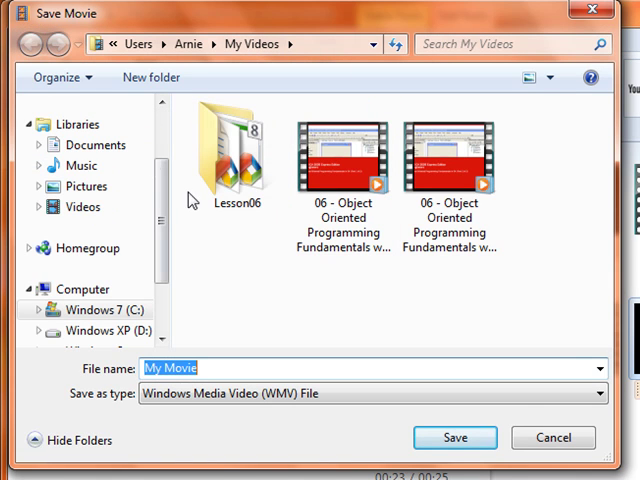
scroll(120, 200, "up", 3)
left_click(86, 133)
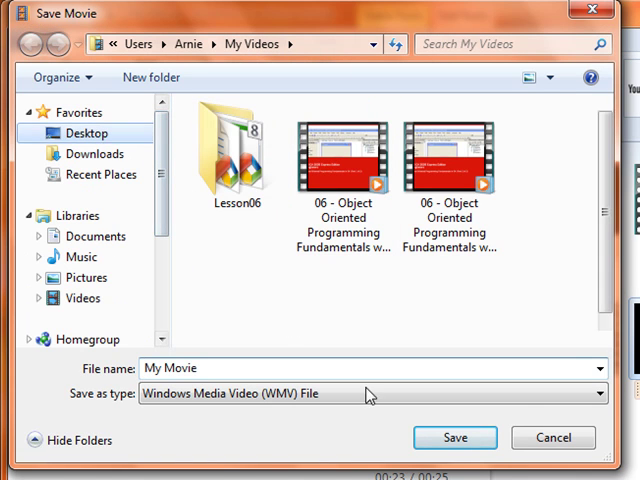
left_click(453, 438)
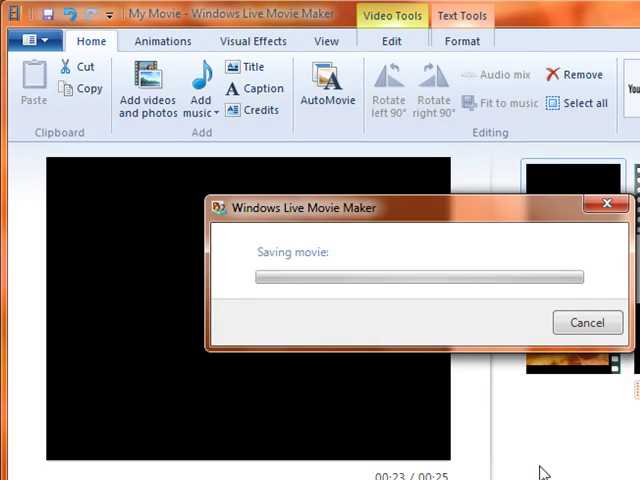